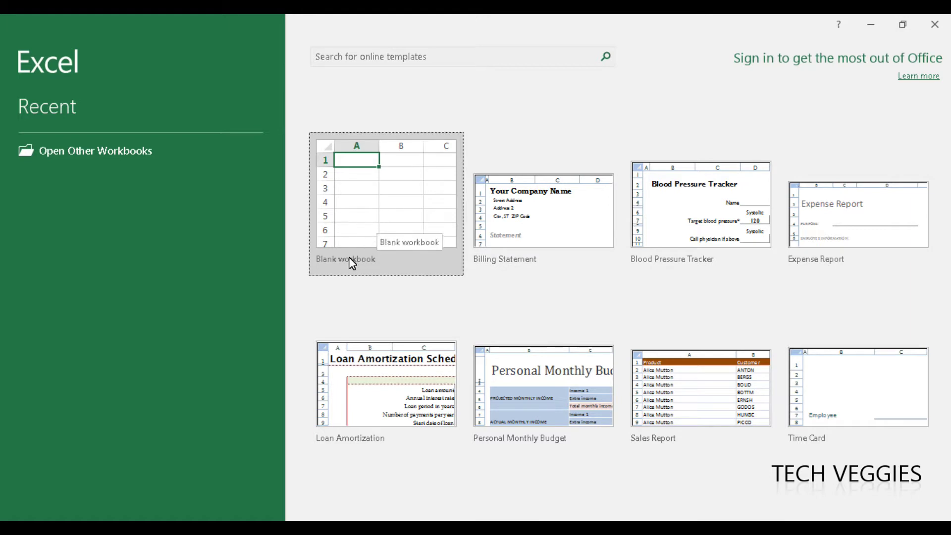
Open a new blank workbook, Book1, from the Excel start screen.
{"action": "left_click", "coordinate": [375, 214]}
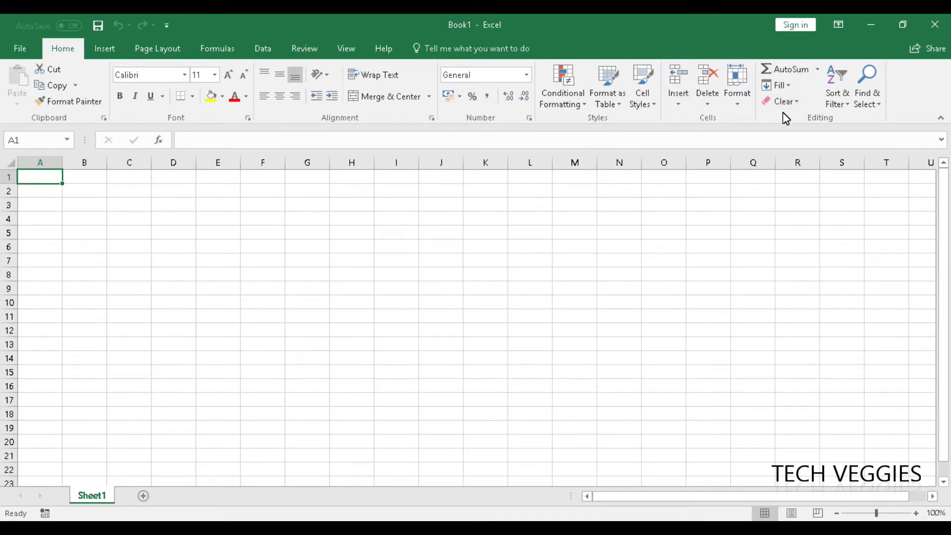
{"action": "left_click", "coordinate": [819, 70]}
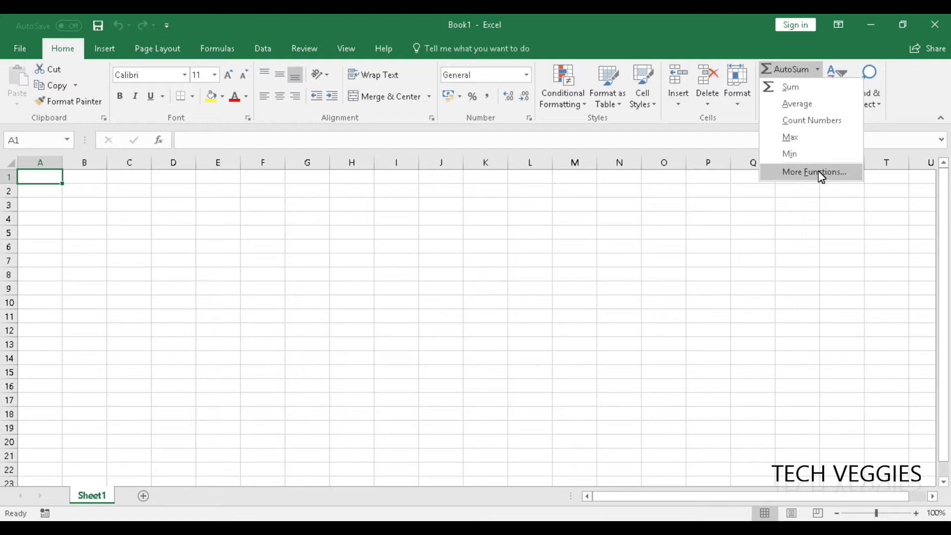
{"action": "left_click", "coordinate": [662, 121]}
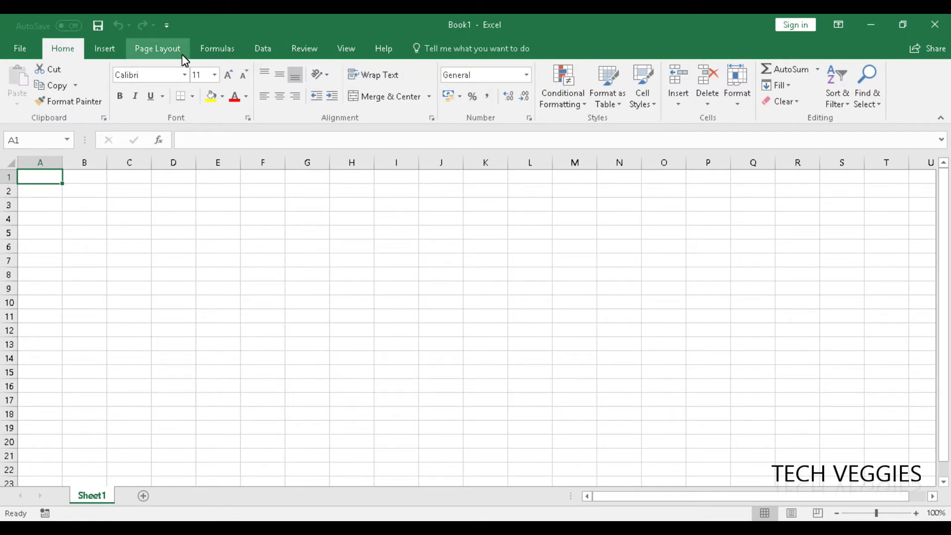
{"action": "left_click", "coordinate": [106, 50]}
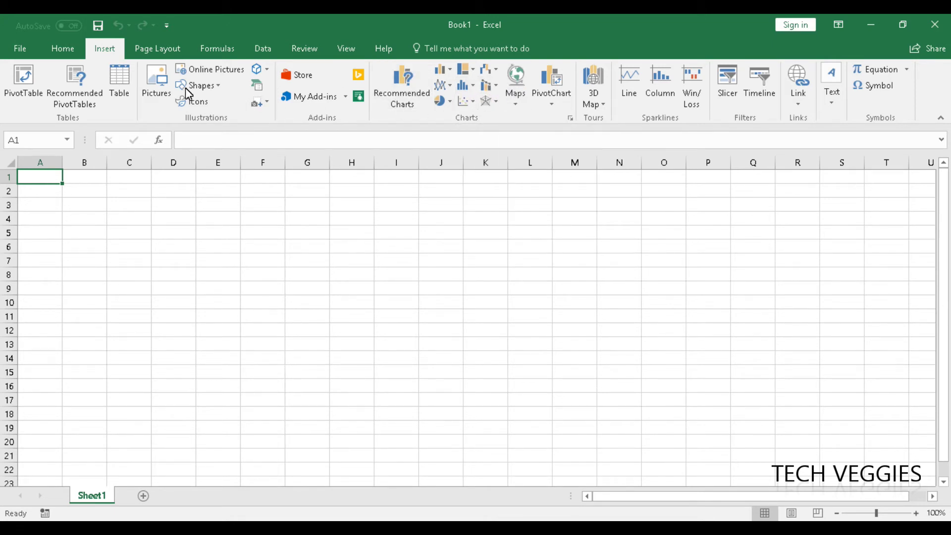
Show the Page Layout tab's page setup and scaling commands on the ribbon.
{"action": "left_click", "coordinate": [158, 50]}
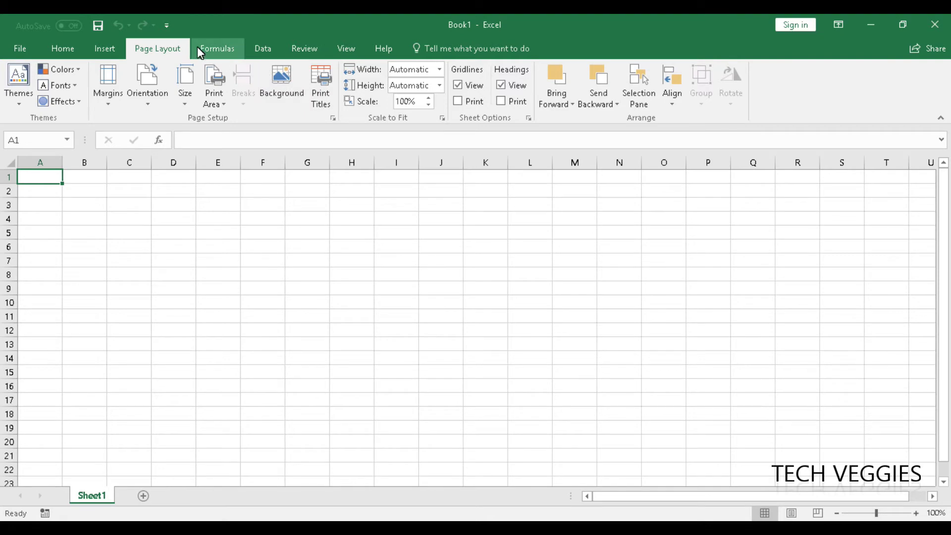
Browse the Formulas ribbon commands, then the Data ribbon commands.
{"action": "left_click", "coordinate": [219, 48]}
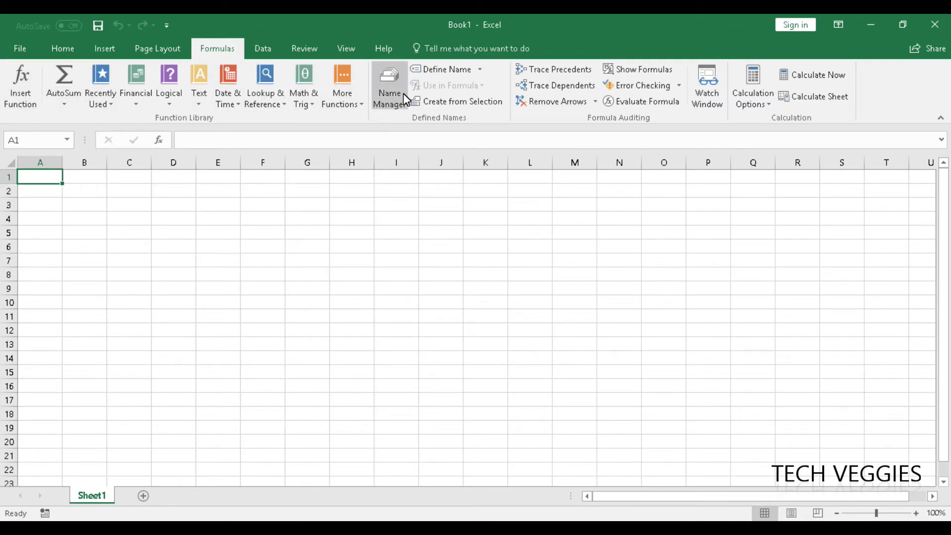
{"action": "left_click", "coordinate": [263, 49]}
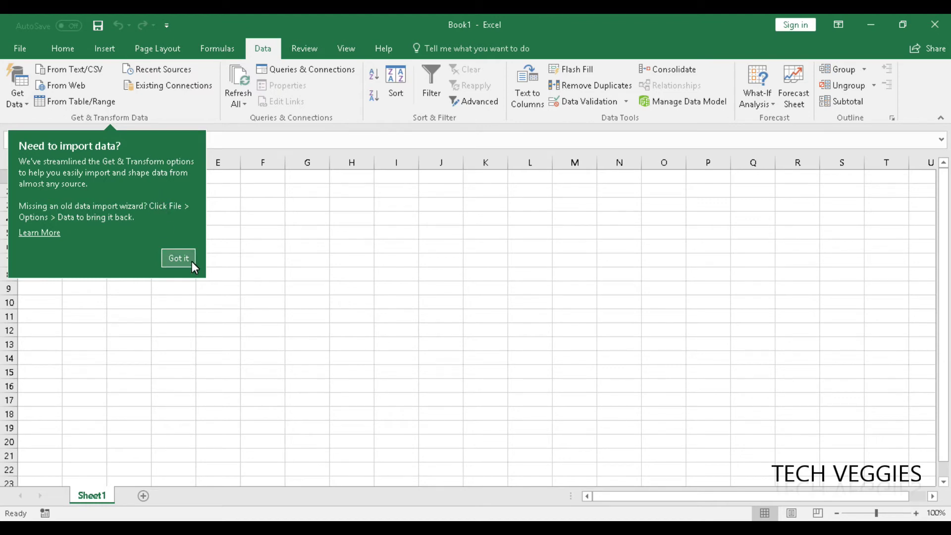
Dismiss the 'Need to import data?' tip and return to the Home tab.
{"action": "left_click", "coordinate": [178, 258]}
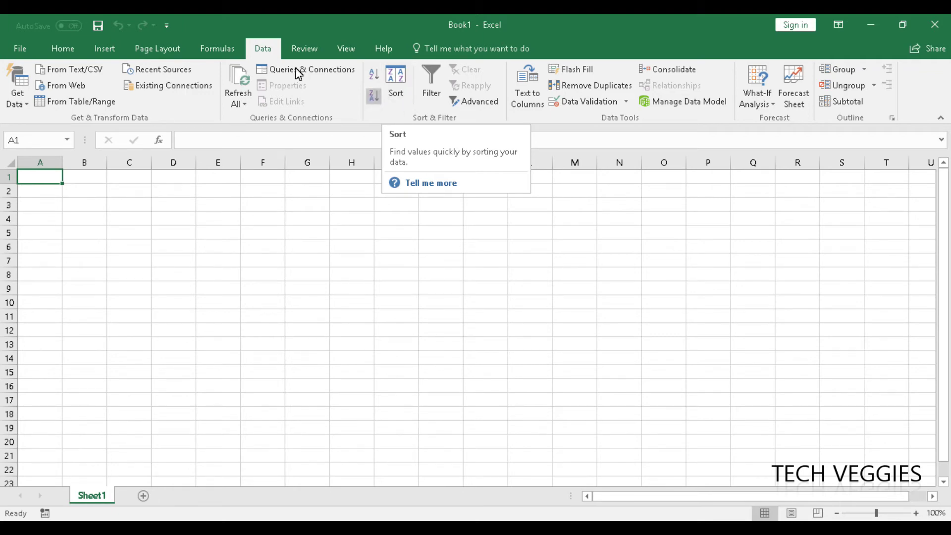
{"action": "left_click", "coordinate": [58, 47]}
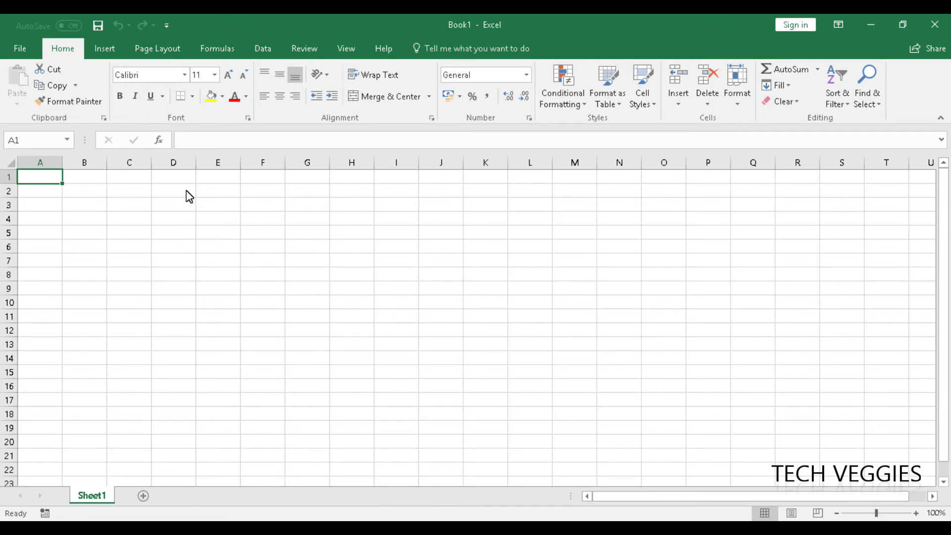
Move among cells A1–A4 in column A, finishing with A1 selected.
{"action": "left_click", "coordinate": [49, 192]}
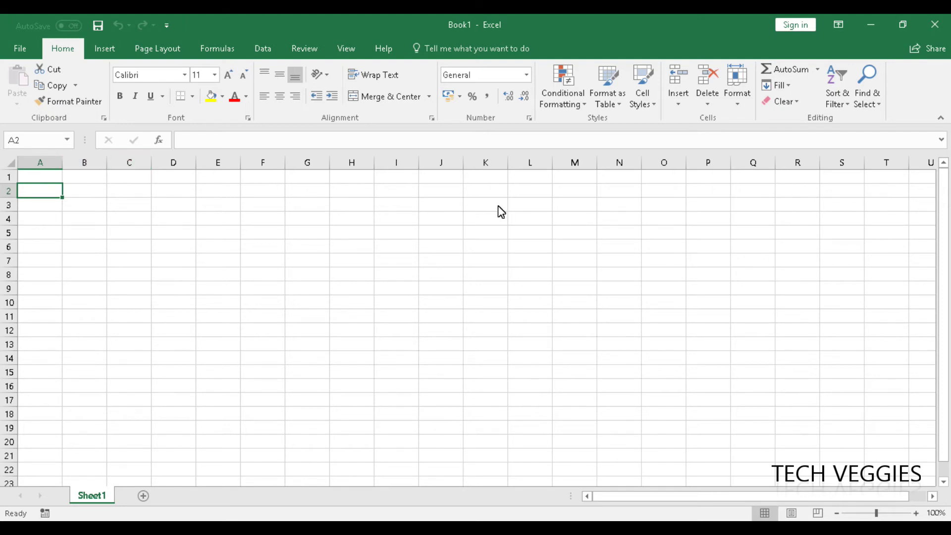
{"action": "left_click", "coordinate": [27, 208]}
{"action": "left_click", "coordinate": [29, 192]}
{"action": "left_click", "coordinate": [48, 186]}
{"action": "left_click", "coordinate": [40, 176]}
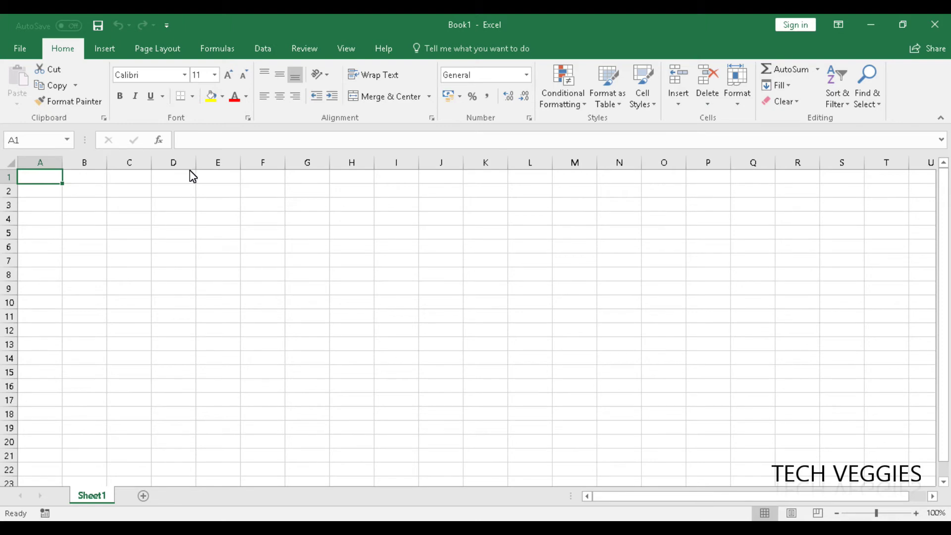
{"action": "left_click", "coordinate": [40, 192]}
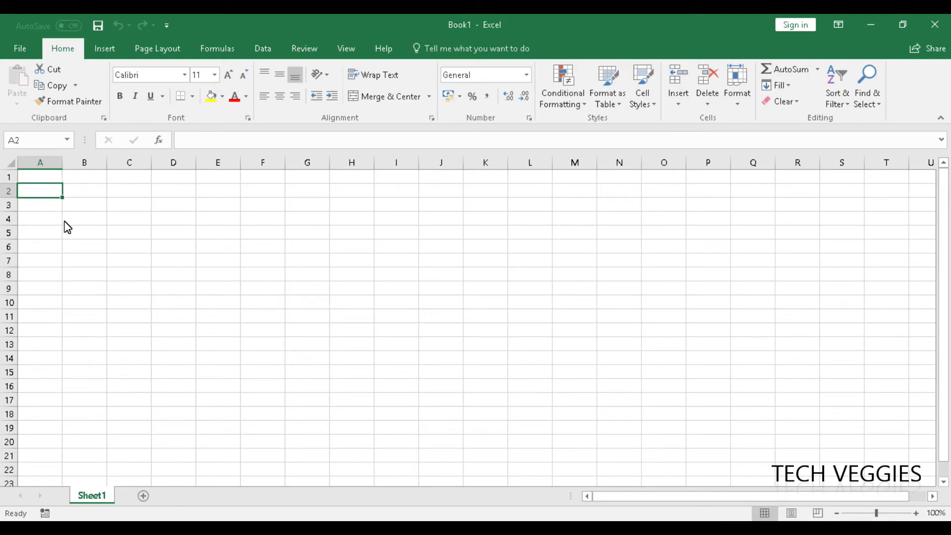
{"action": "key", "text": "Down"}
{"action": "key", "text": "Down"}
{"action": "key", "text": "Up"}
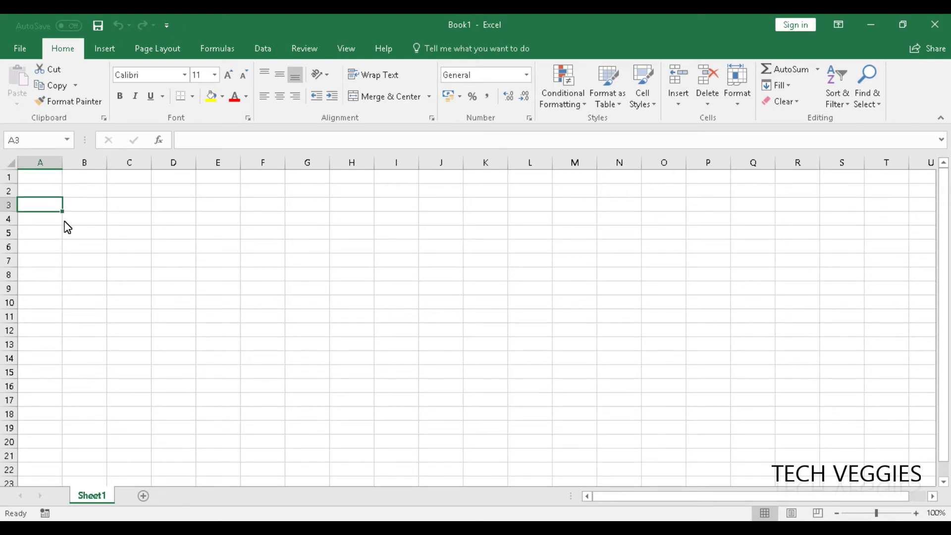
{"action": "key", "text": "Up"}
{"action": "key", "text": "Up"}
{"action": "key", "text": "Down"}
{"action": "key", "text": "Down"}
{"action": "key", "text": "Down"}
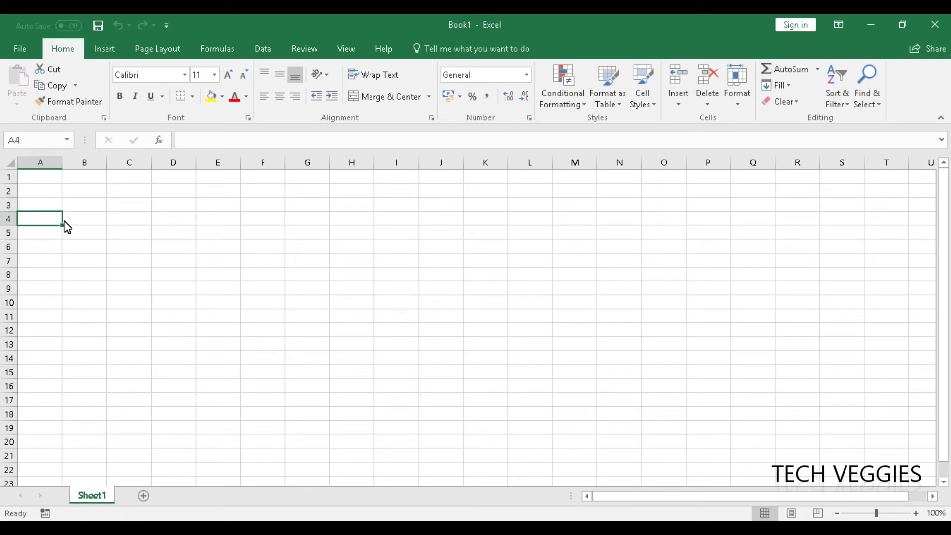
{"action": "key", "text": "Up"}
{"action": "key", "text": "Up"}
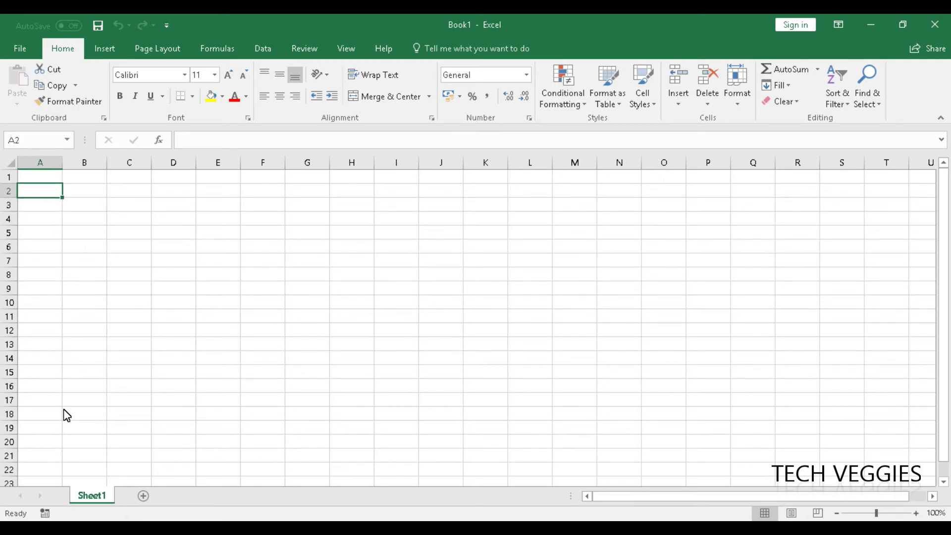
{"action": "left_click", "coordinate": [40, 177]}
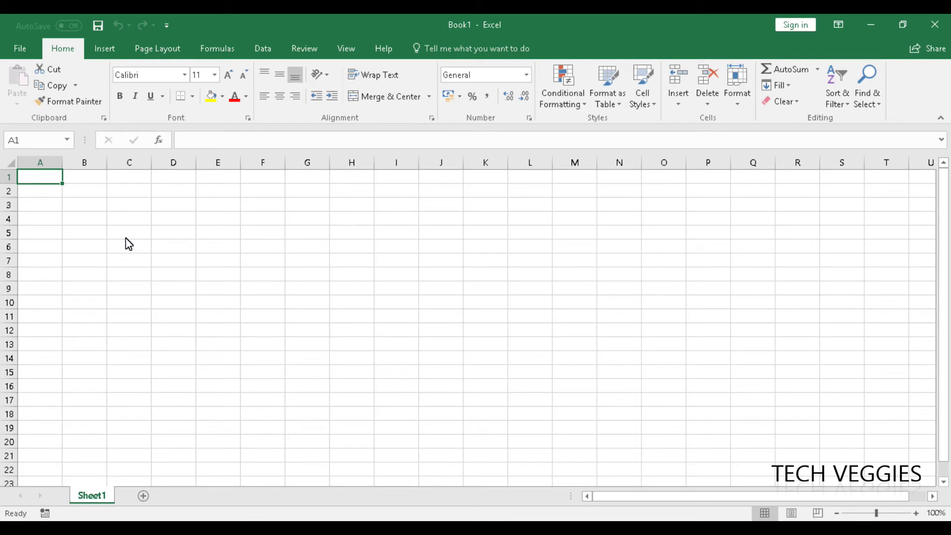
Enter the header 'test1' in cell A1.
{"action": "type", "text": "test"}
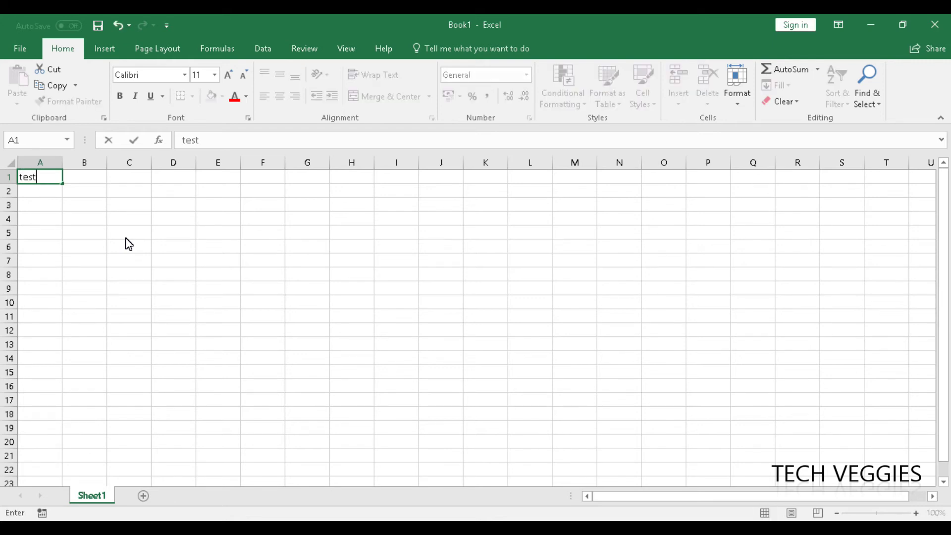
{"action": "type", "text": "1"}
{"action": "key", "text": "Tab"}
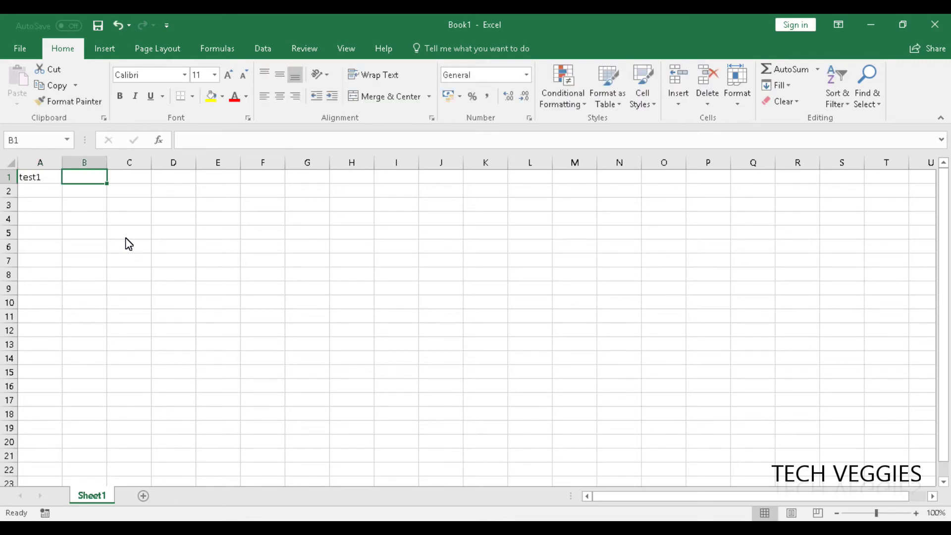
{"action": "type", "text": "test"}
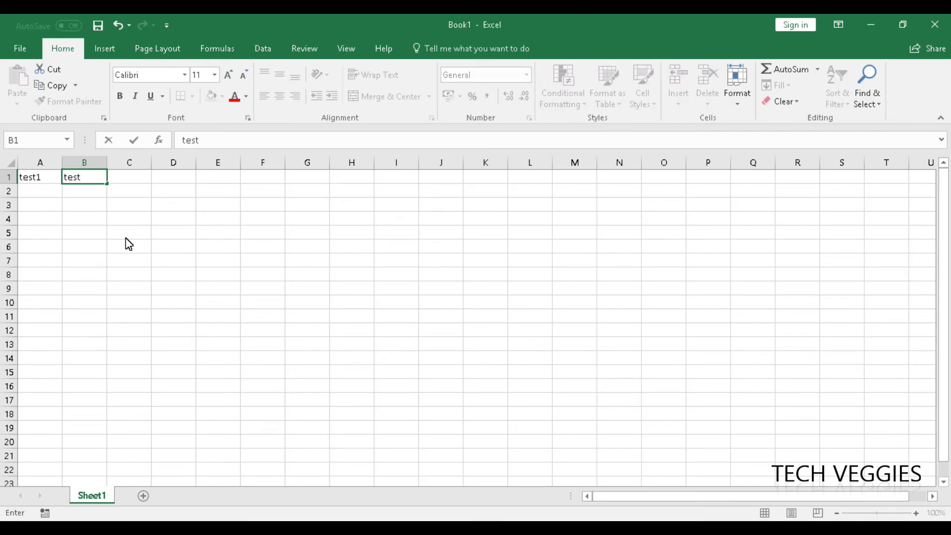
{"action": "type", "text": "1"}
{"action": "left_click", "coordinate": [67, 204]}
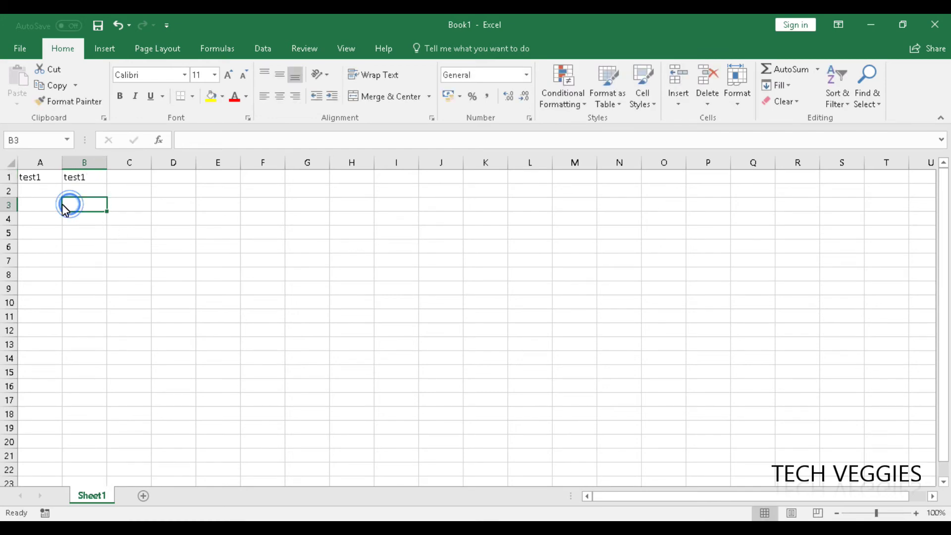
Enter the scores 90 in A2 and 80 in B2.
{"action": "left_click", "coordinate": [39, 194]}
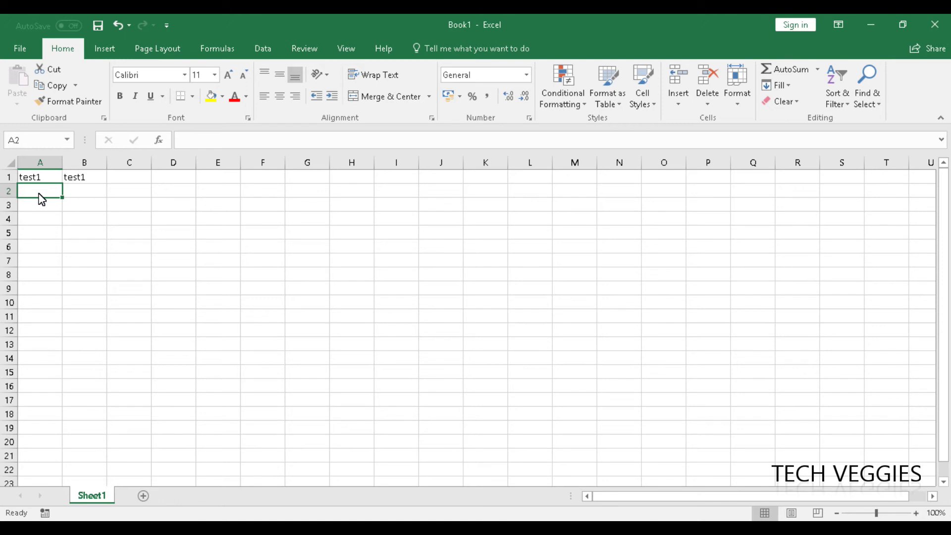
{"action": "type", "text": "90"}
{"action": "key", "text": "Tab"}
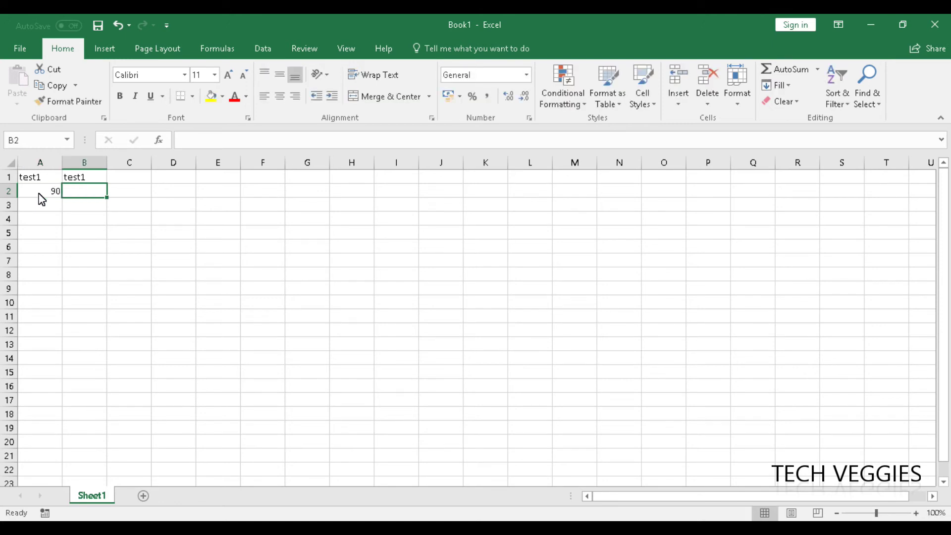
{"action": "type", "text": "80"}
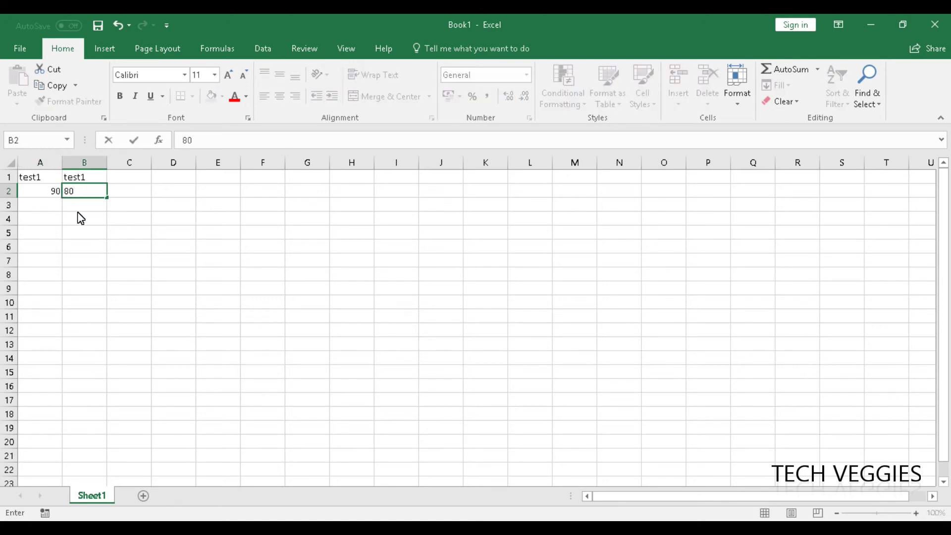
{"action": "left_click", "coordinate": [101, 230]}
{"action": "left_click", "coordinate": [42, 191]}
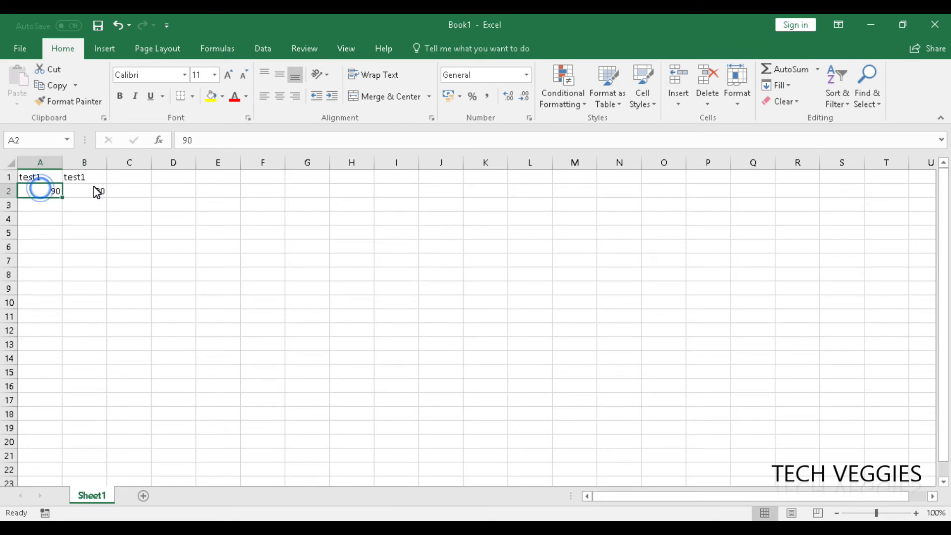
{"action": "left_click", "coordinate": [143, 194]}
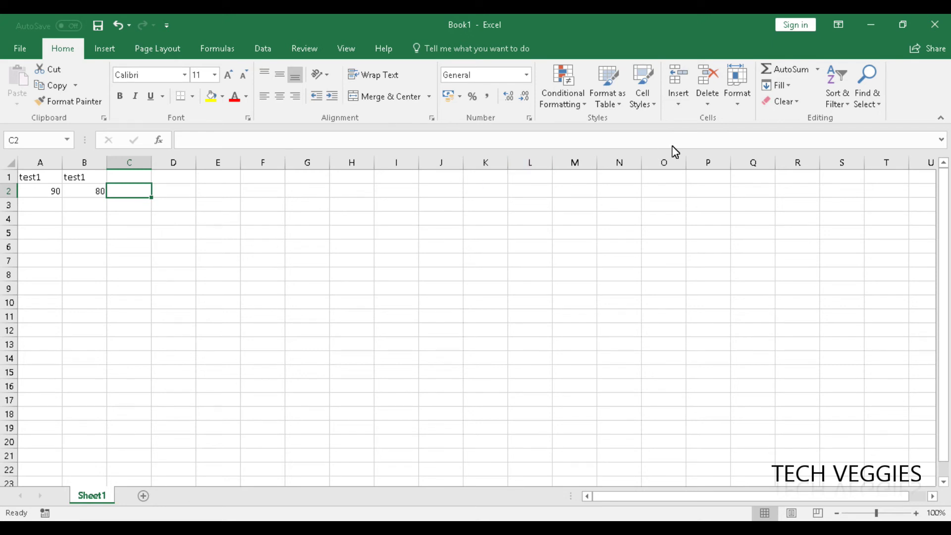
Put =SUM(A2:B2) in C2 with AutoSum, giving a total of 170.
{"action": "left_click", "coordinate": [798, 72]}
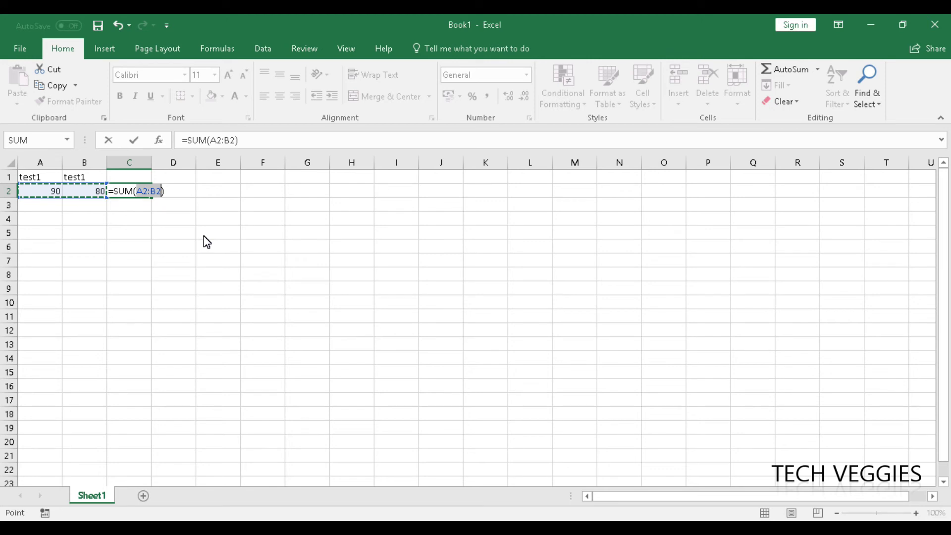
{"action": "key", "text": "Return"}
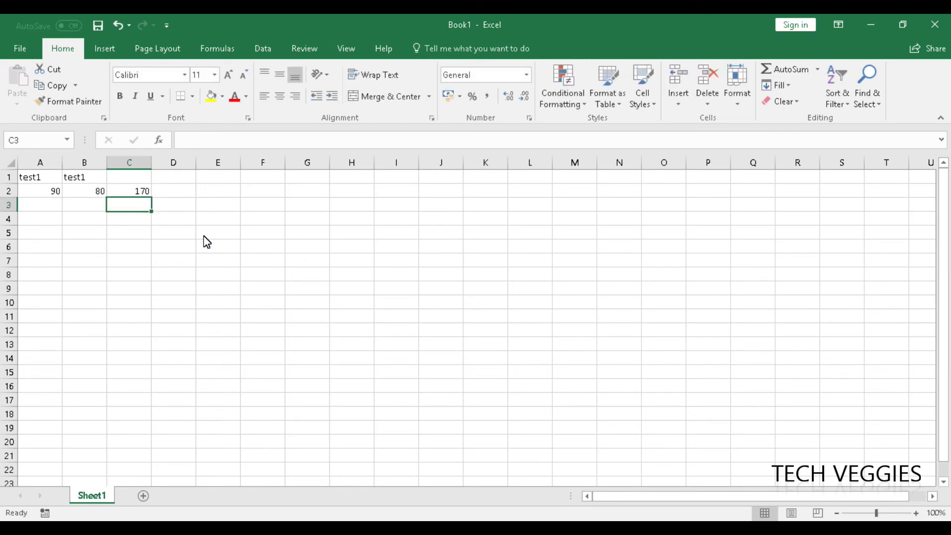
{"action": "left_click", "coordinate": [135, 194]}
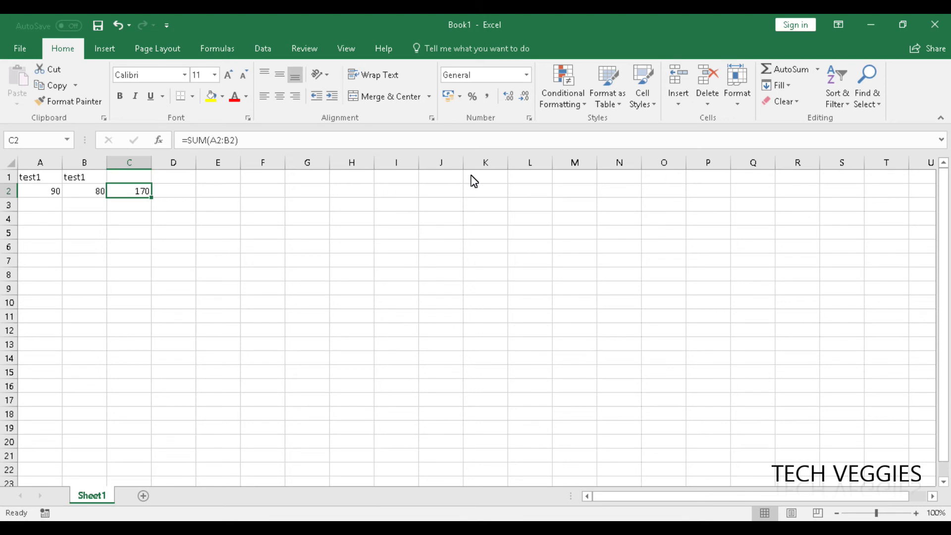
Replace C2's formula with =AVERAGE(A2:B2) from the AutoSum list, showing 85.
{"action": "left_click", "coordinate": [818, 69]}
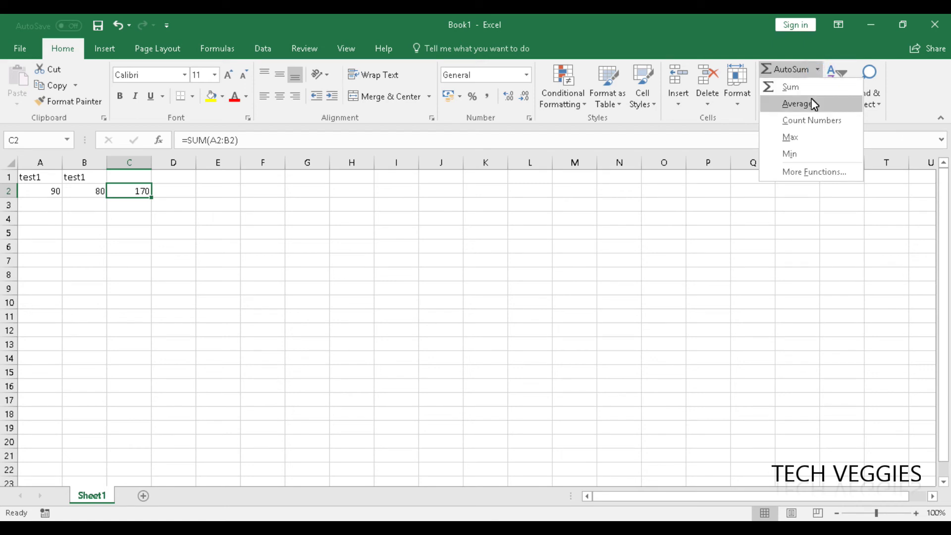
{"action": "left_click", "coordinate": [776, 105]}
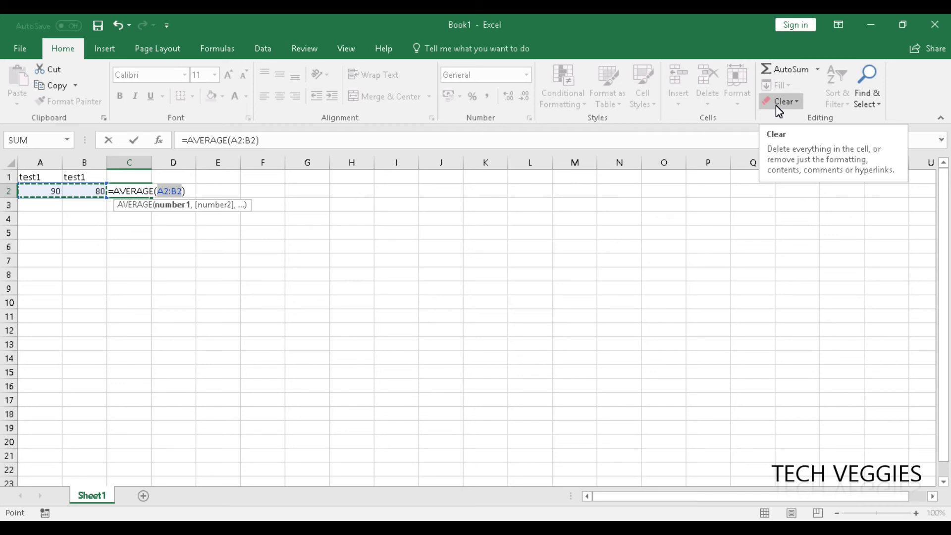
{"action": "key", "text": "Return"}
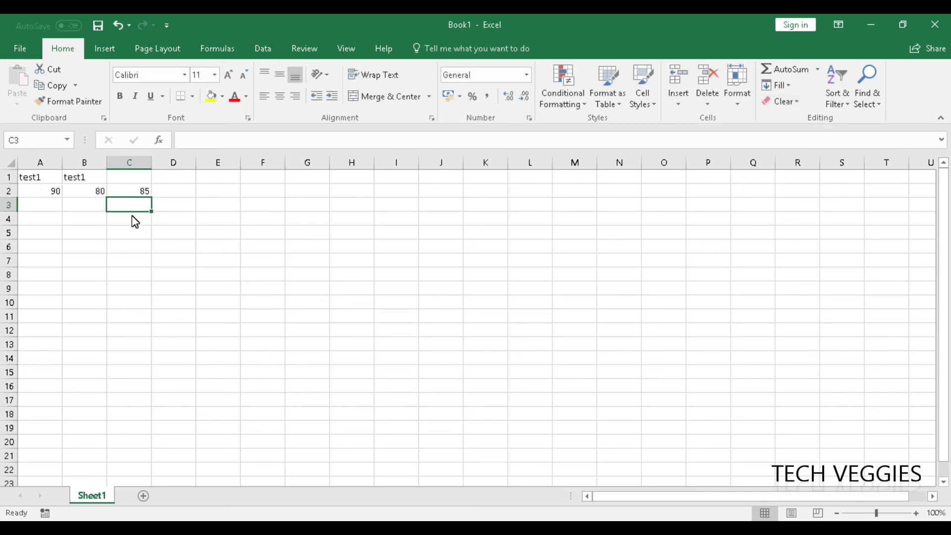
{"action": "left_click", "coordinate": [130, 195]}
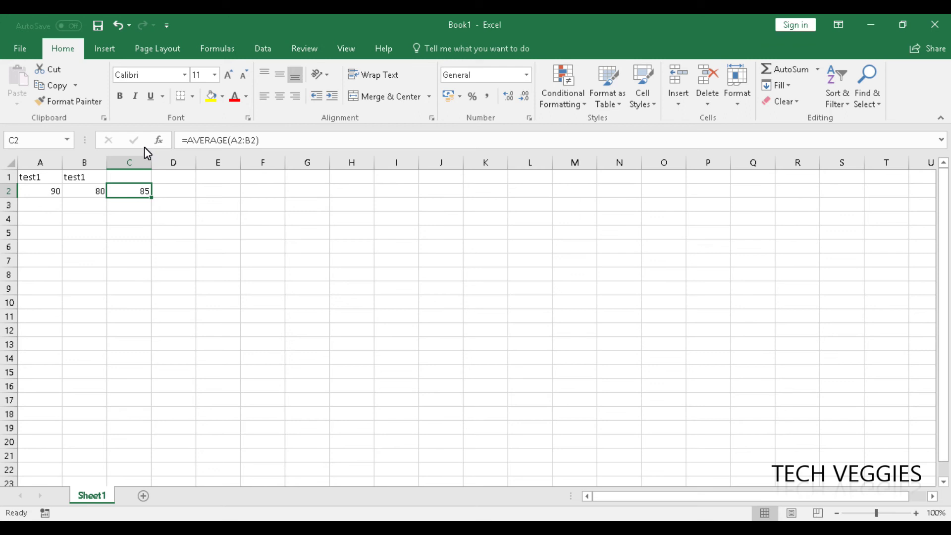
Format the average 85 in C2 as bold italic.
{"action": "left_click", "coordinate": [120, 97]}
{"action": "left_click", "coordinate": [138, 95]}
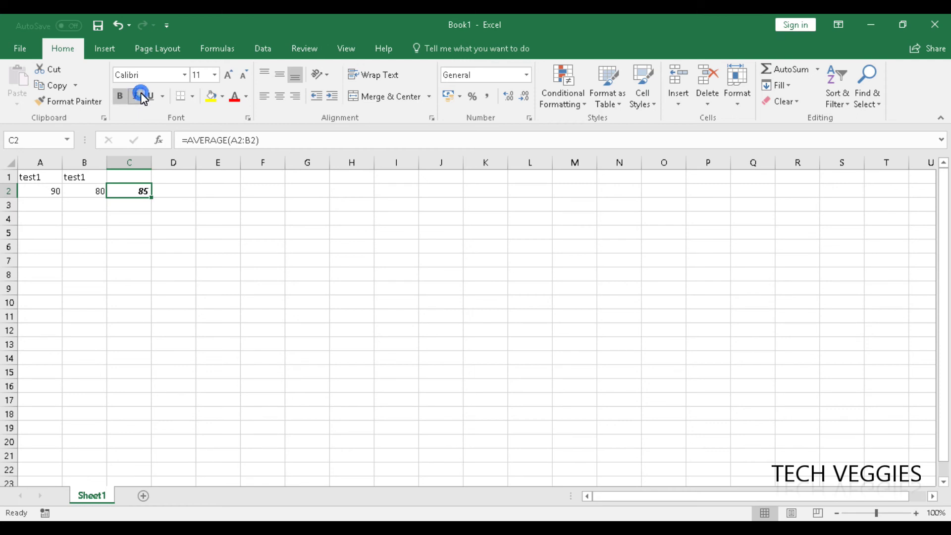
{"action": "left_click", "coordinate": [122, 241]}
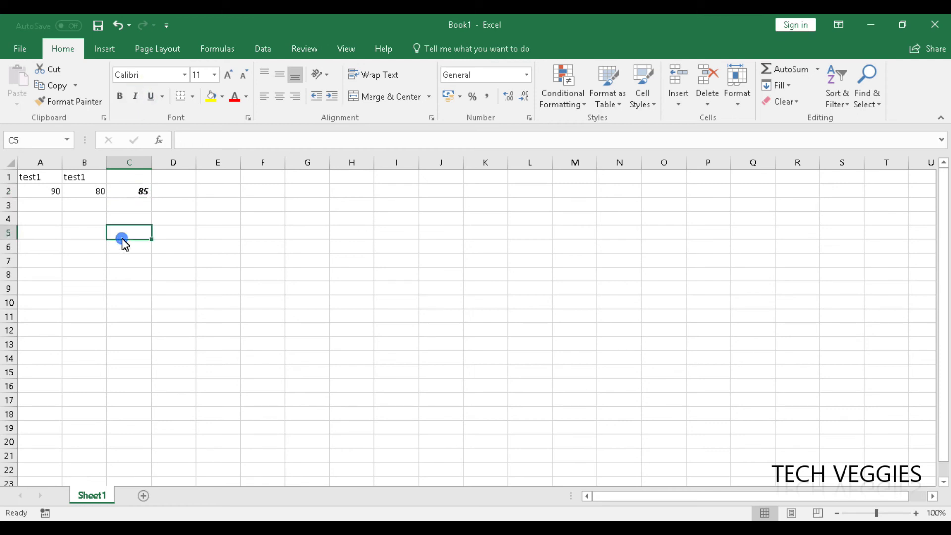
Add a new empty worksheet, Sheet2, then switch back to Sheet1.
{"action": "left_click", "coordinate": [146, 498]}
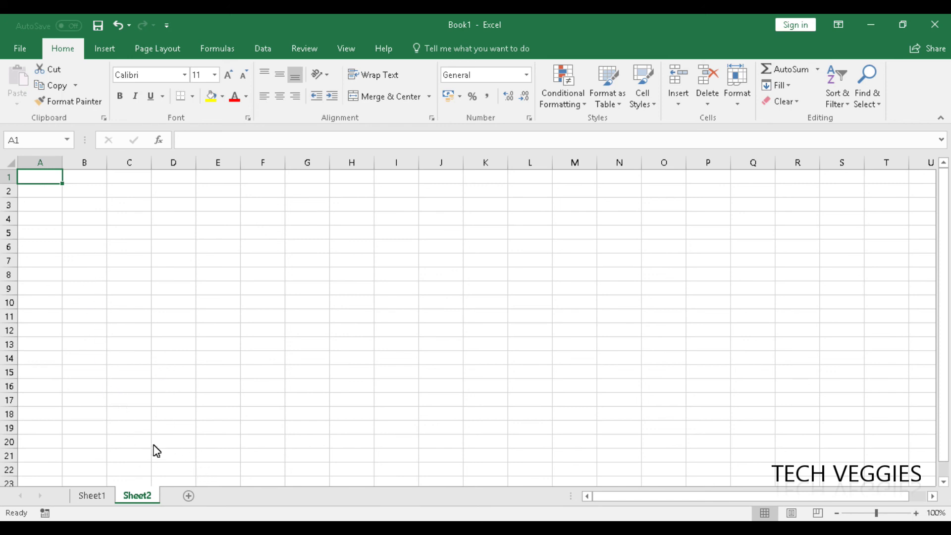
{"action": "left_click", "coordinate": [88, 498]}
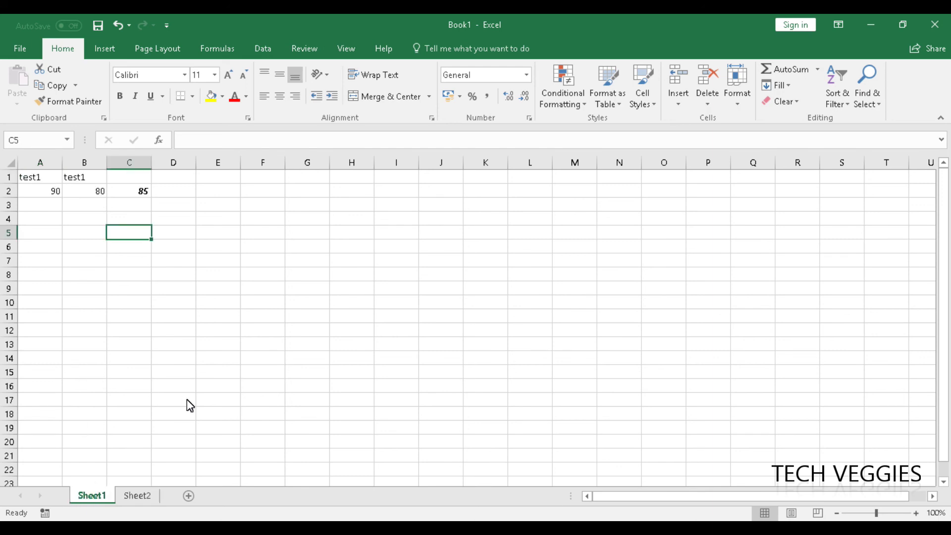
Apply the Heading 4 cell style to the test1 headers in A1 and B1.
{"action": "left_click", "coordinate": [82, 182]}
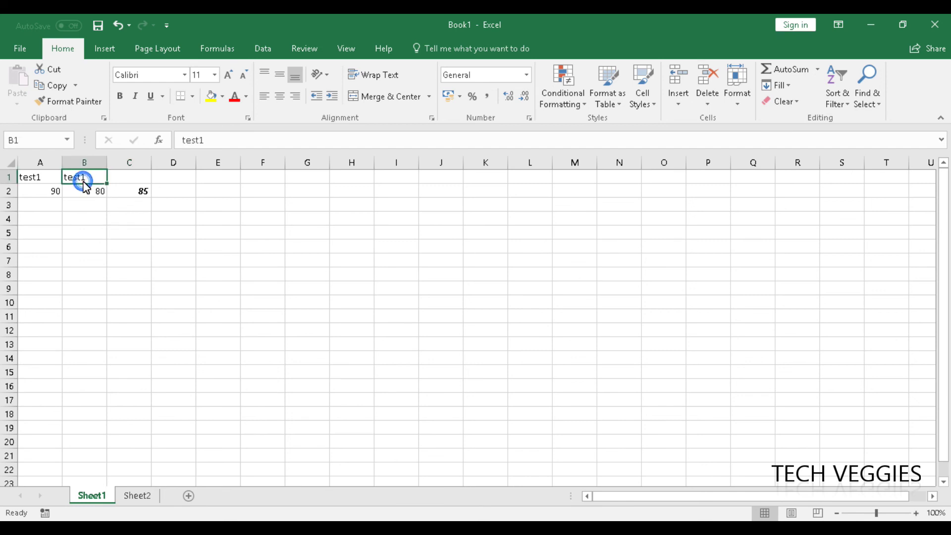
{"action": "left_click_drag", "start_coordinate": [30, 183], "coordinate": [103, 180]}
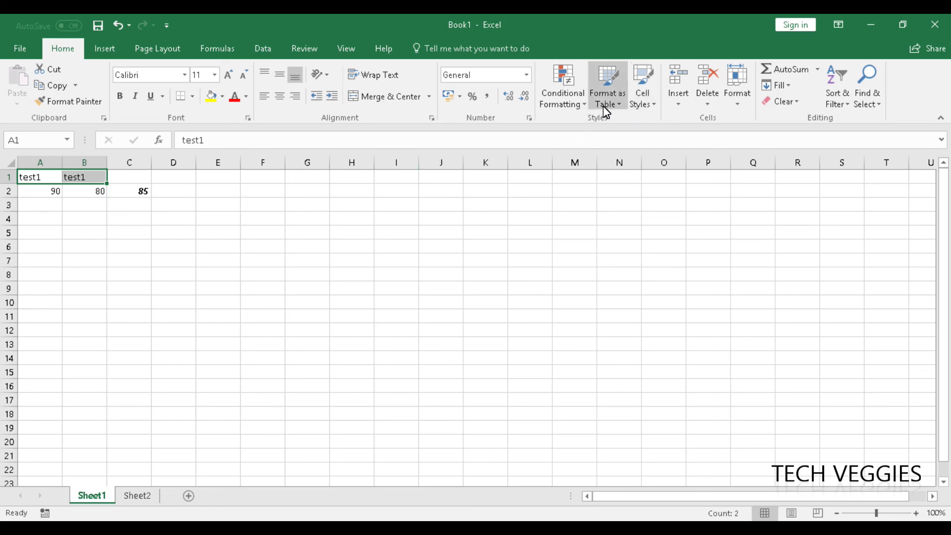
{"action": "left_click", "coordinate": [657, 108]}
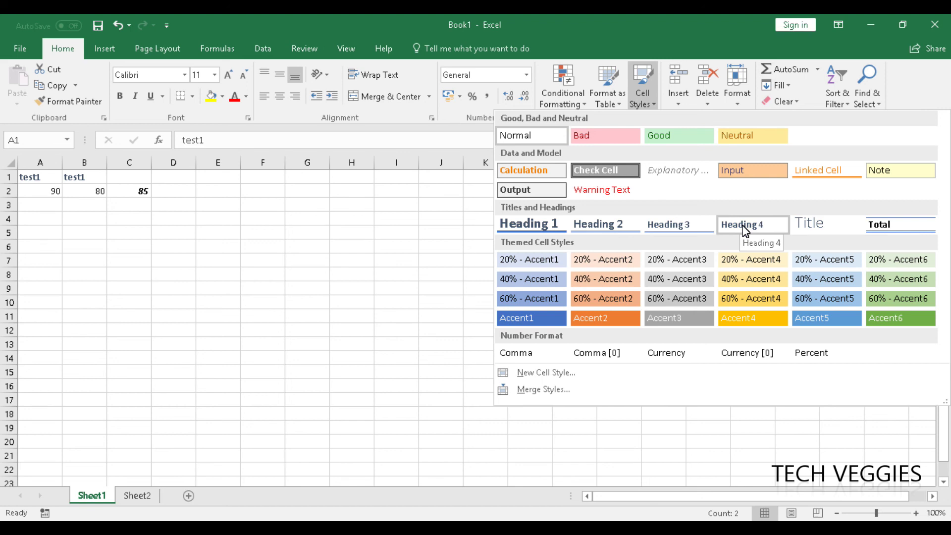
{"action": "left_click", "coordinate": [742, 229]}
{"action": "left_click", "coordinate": [176, 249]}
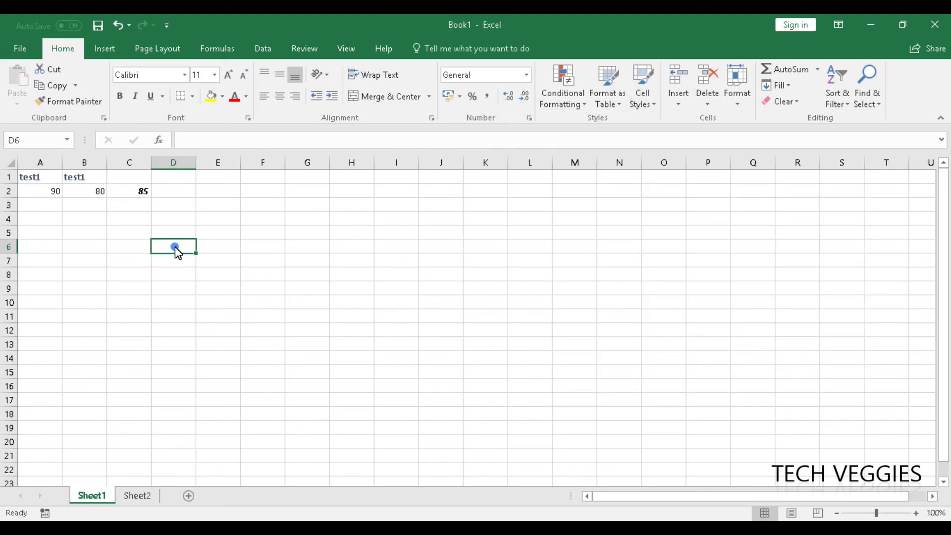